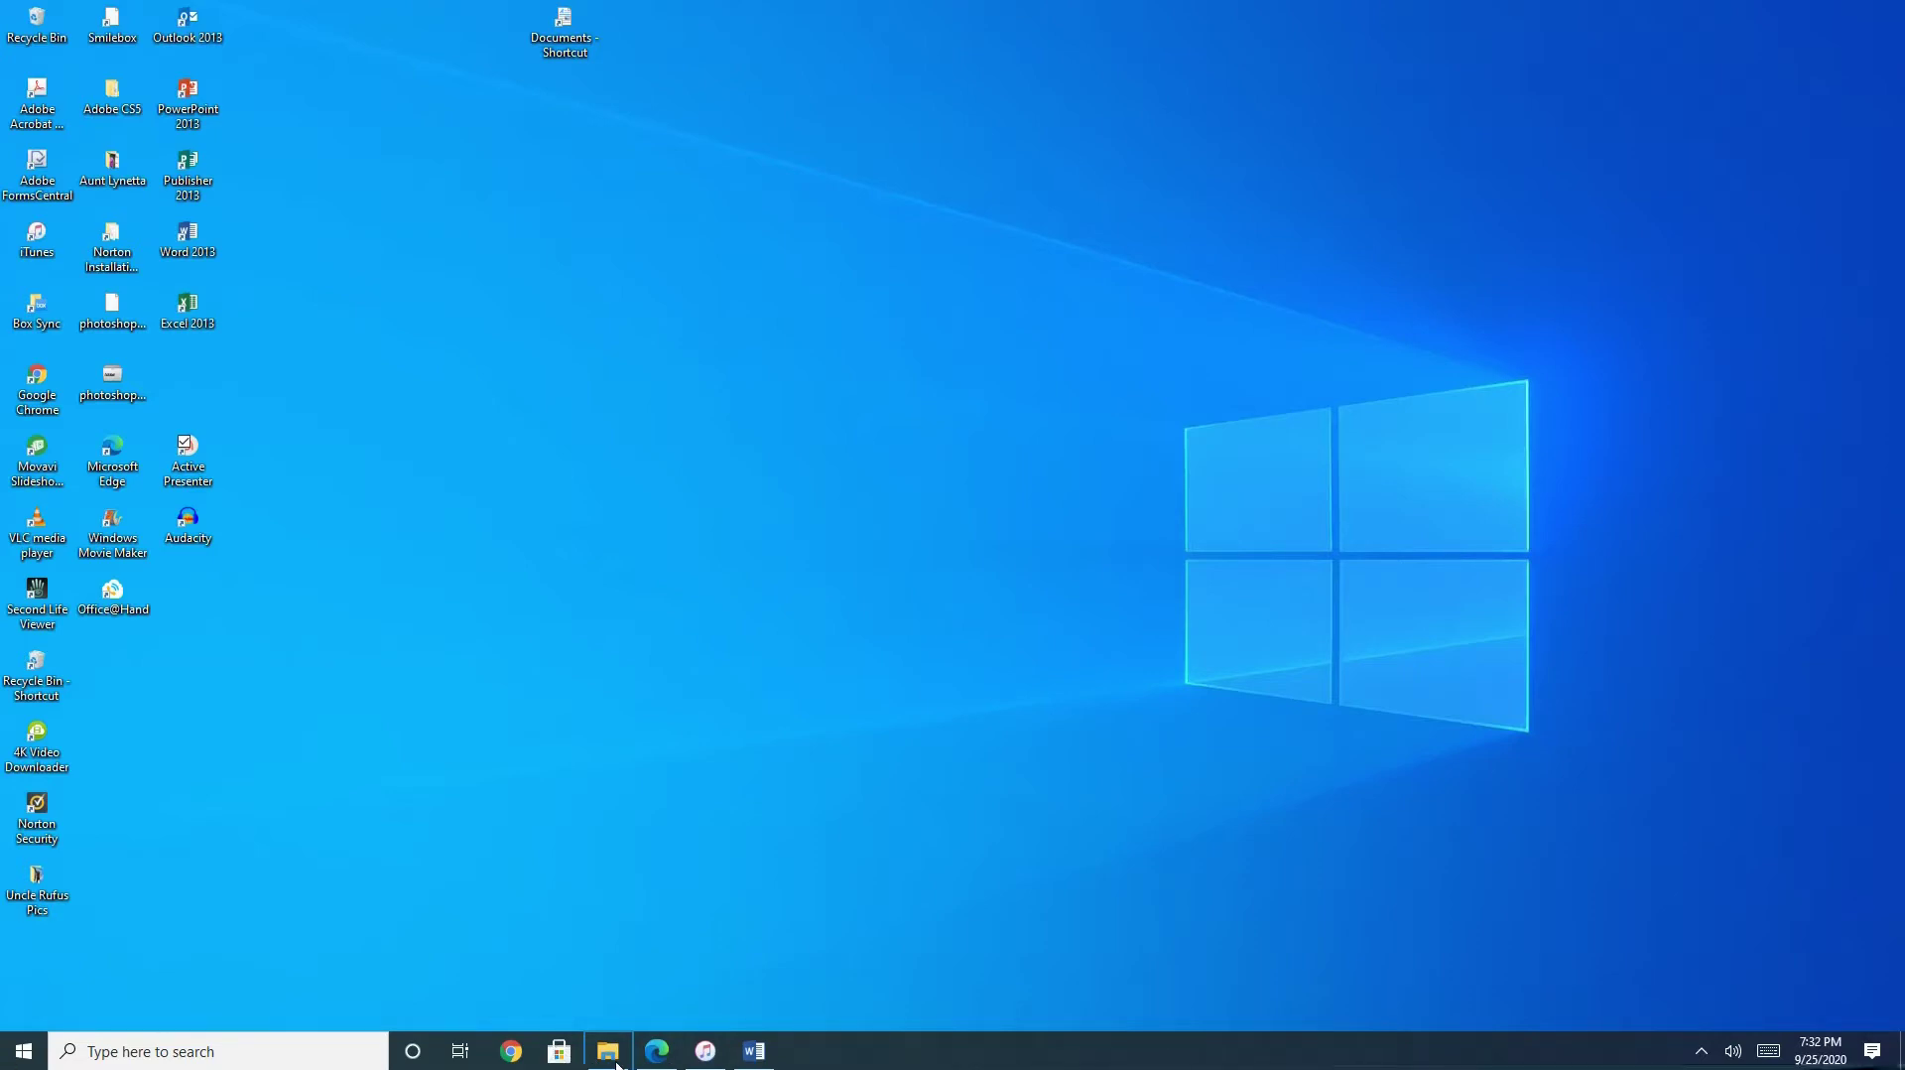
- View the shipping-label screenshot from Downloads full screen in Photos, then close it
left_click(607, 1049)
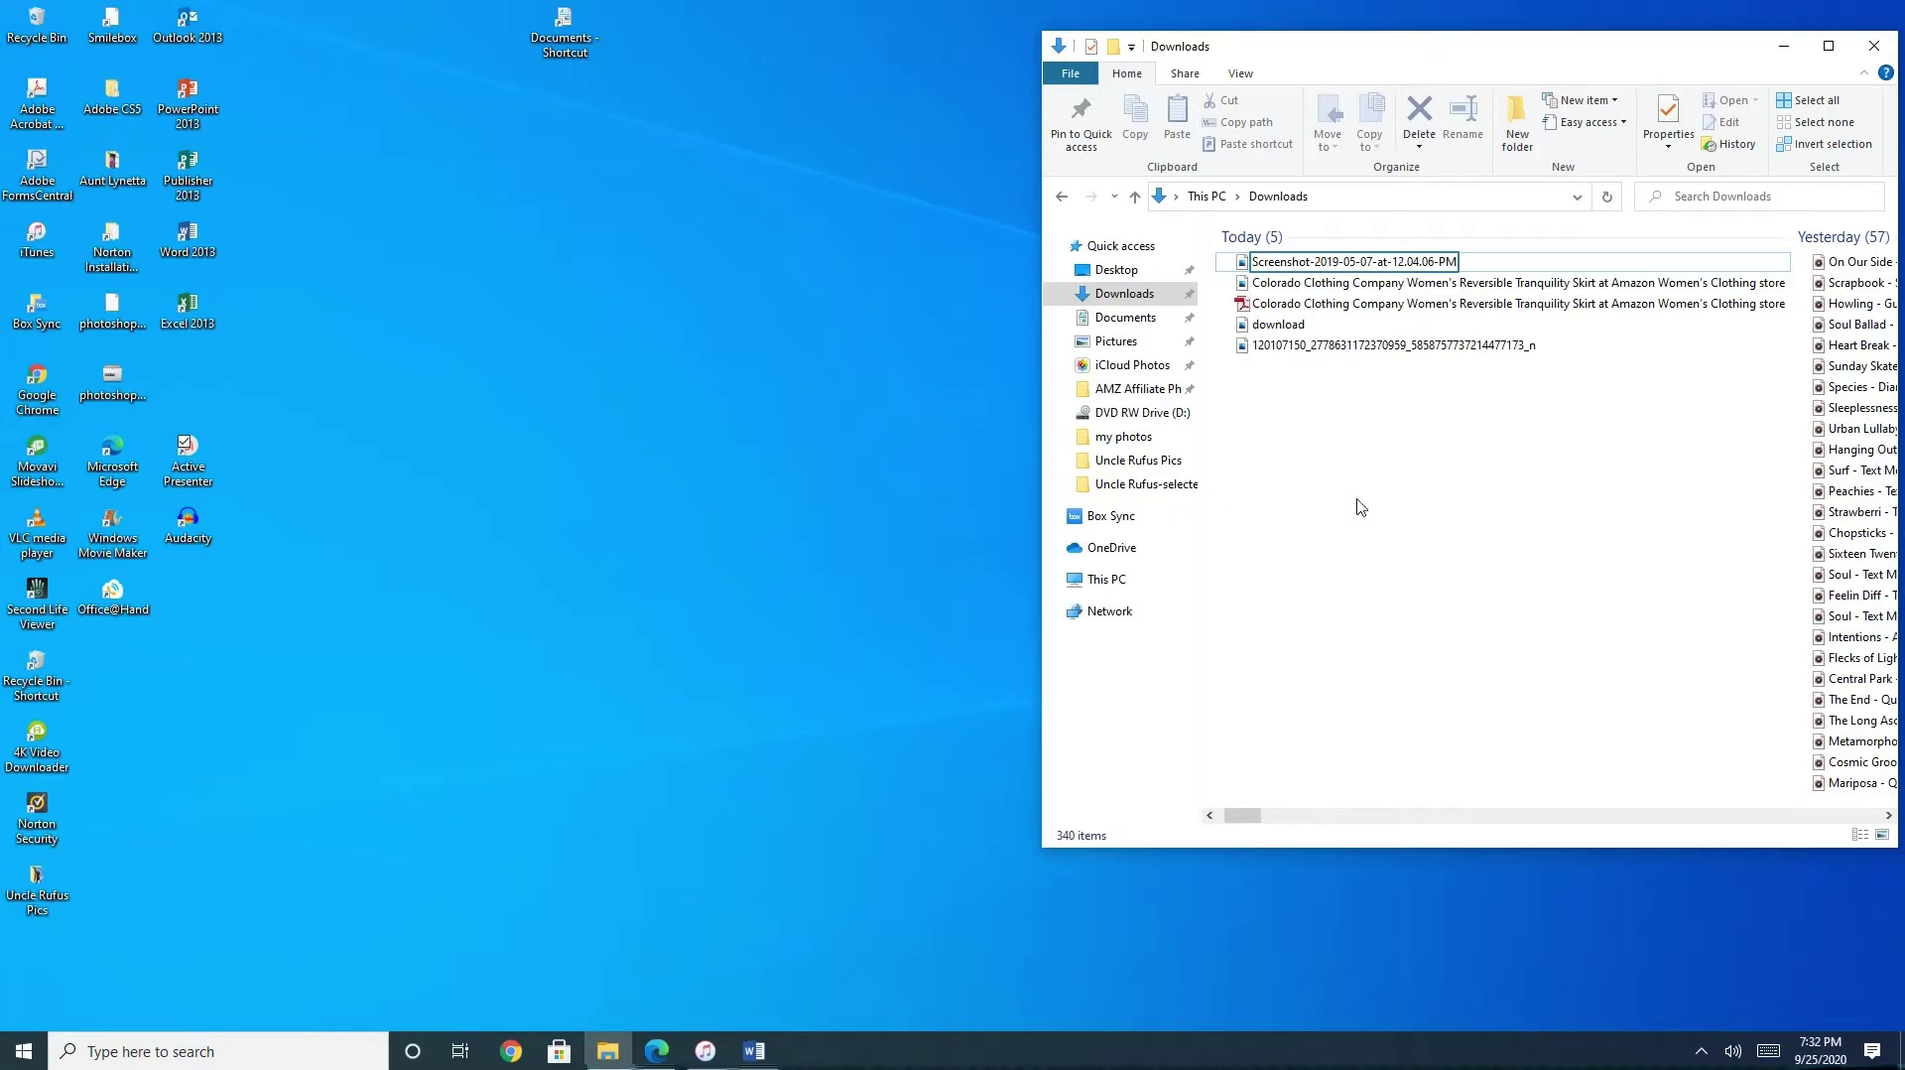
double_click(1354, 263)
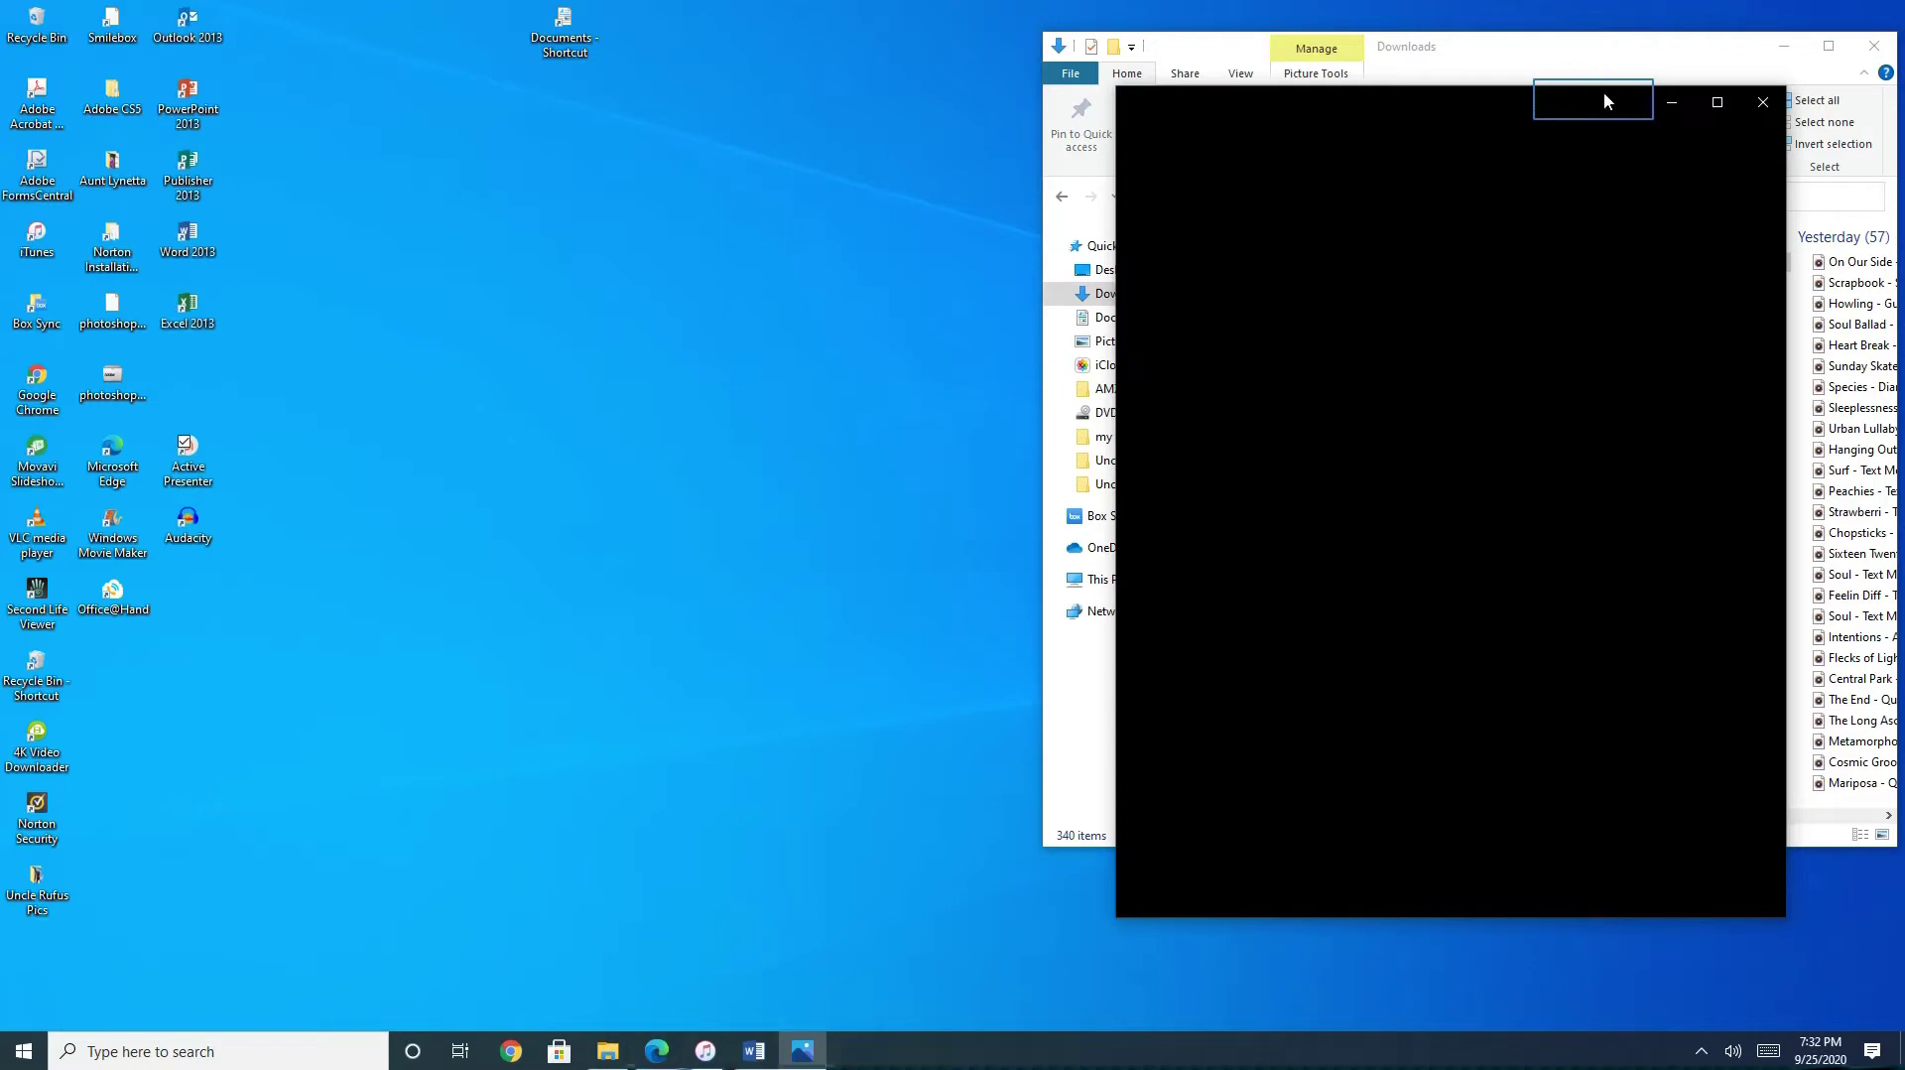
left_click_drag(1593, 102, 739, 138)
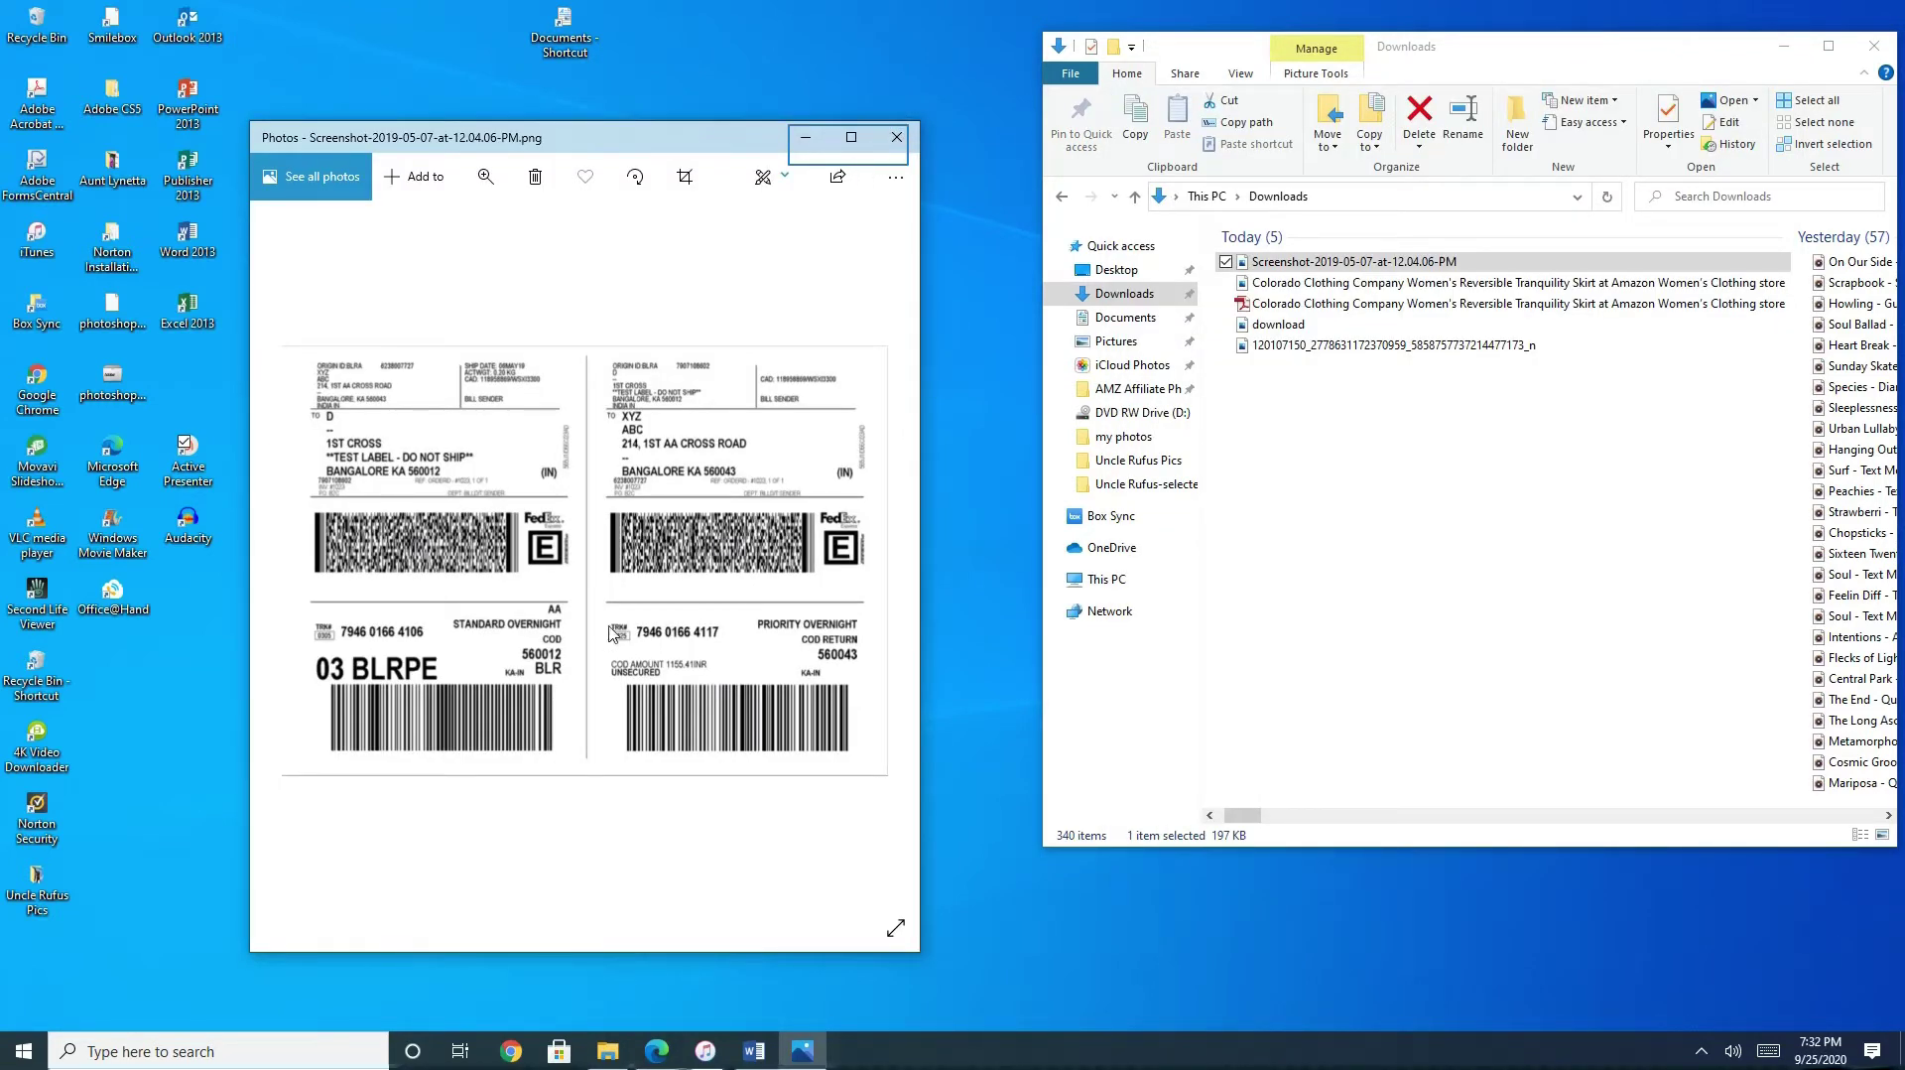
left_click(850, 138)
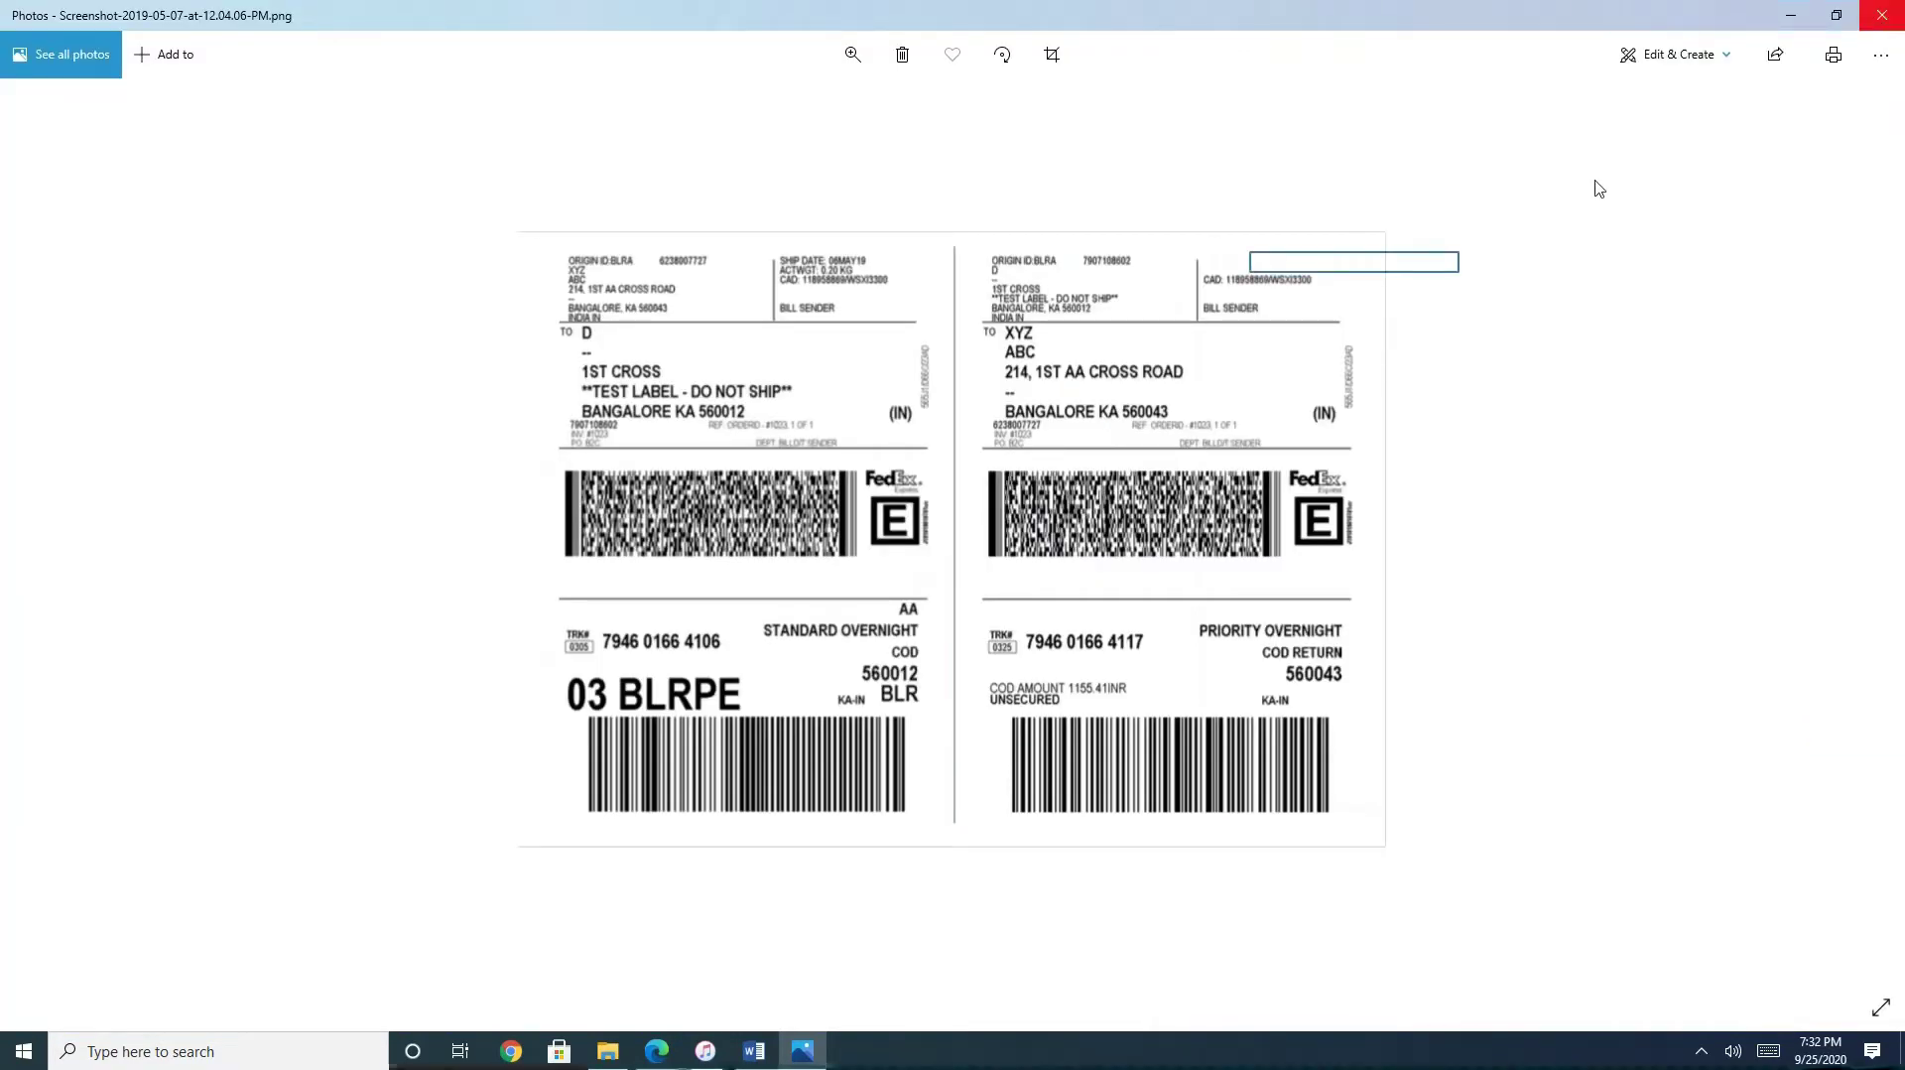
left_click(1881, 15)
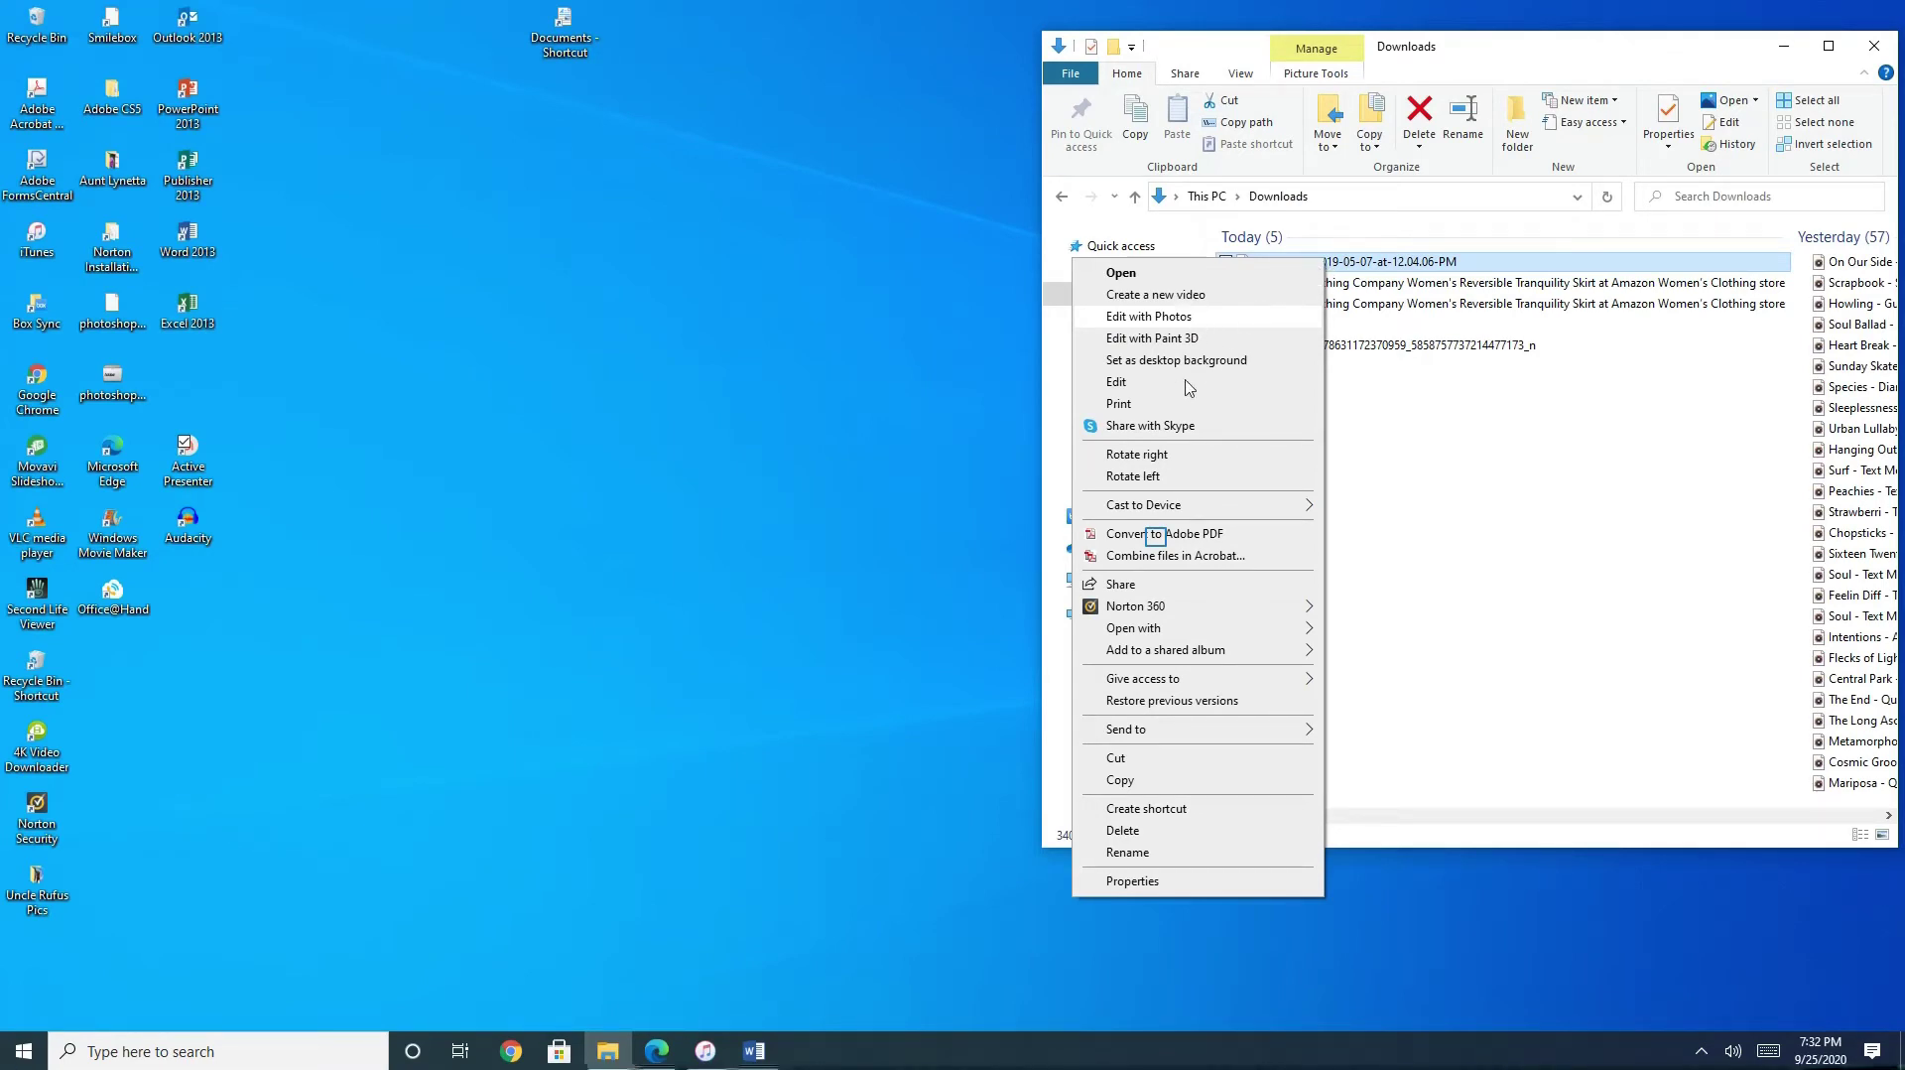
- Convert the label screenshot to Adobe PDF and minimize the Downloads folder window
left_click(1157, 538)
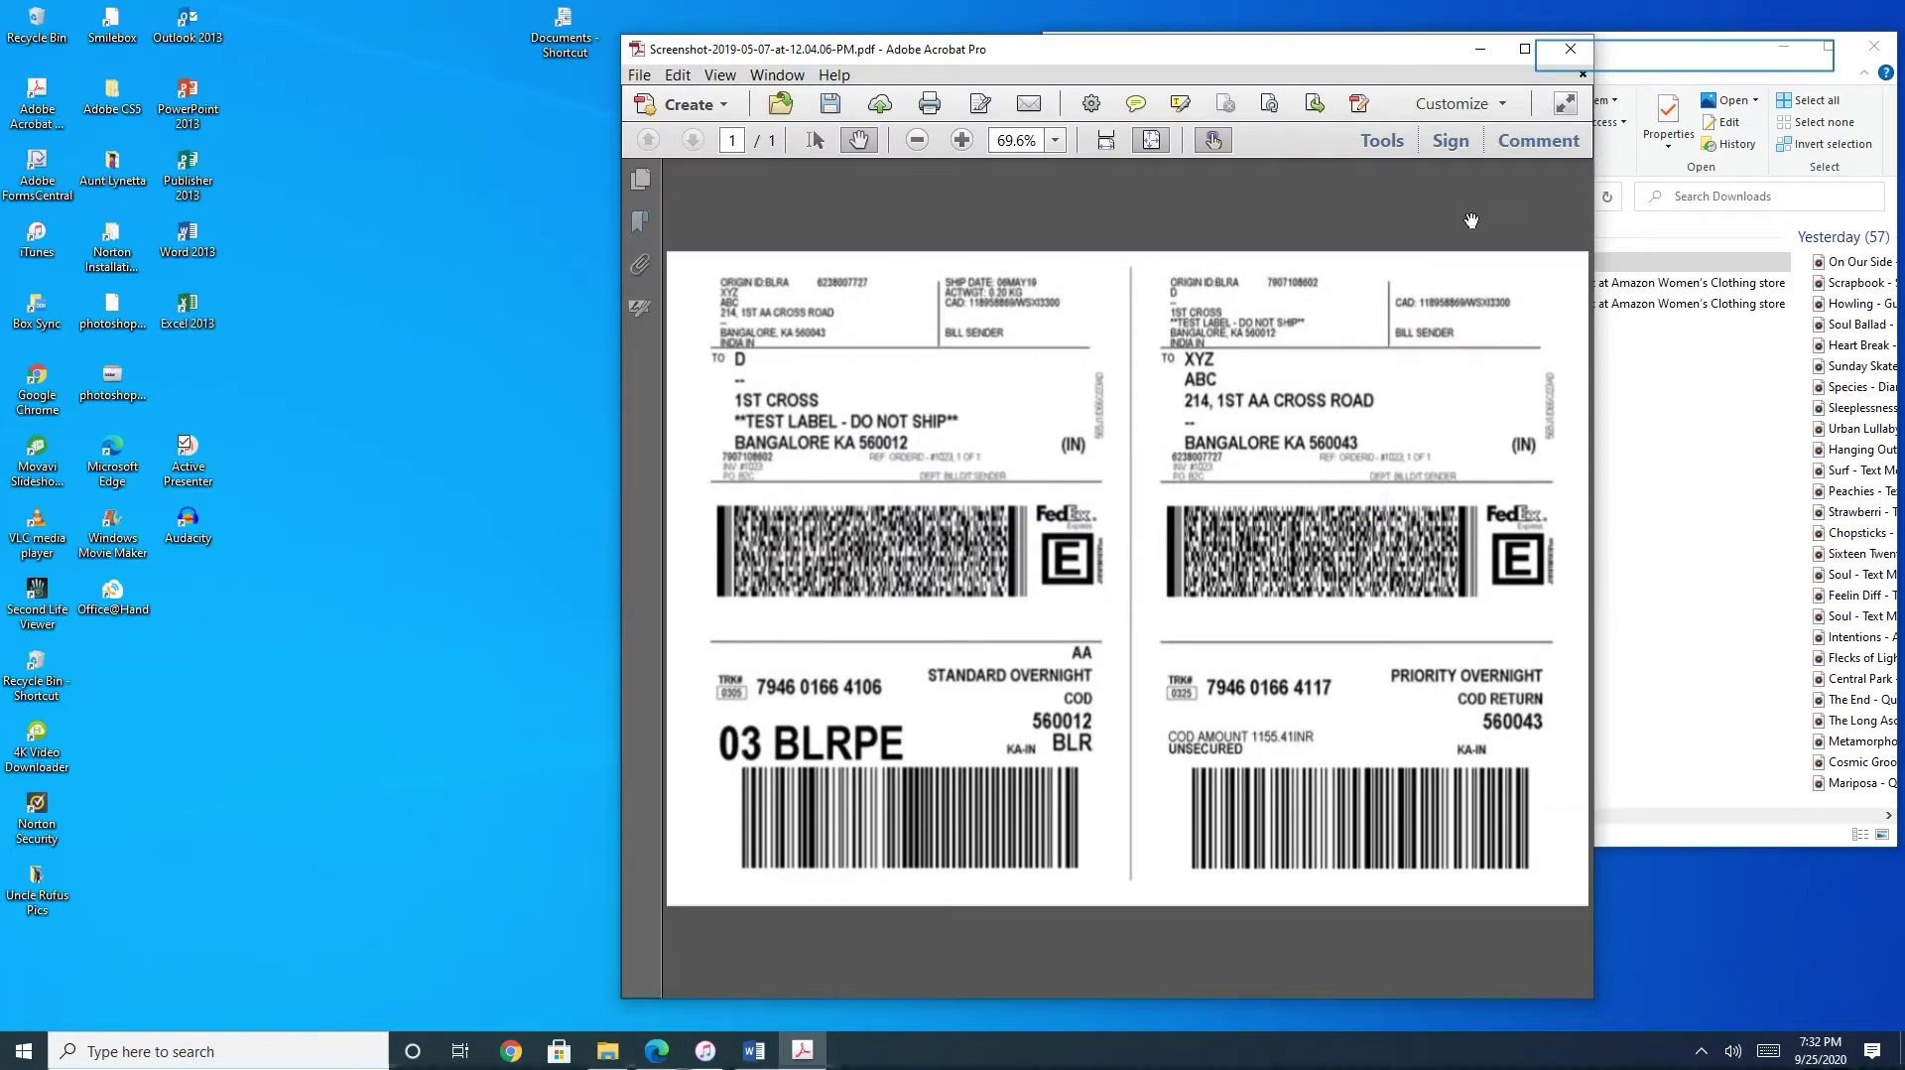
left_click(1688, 63)
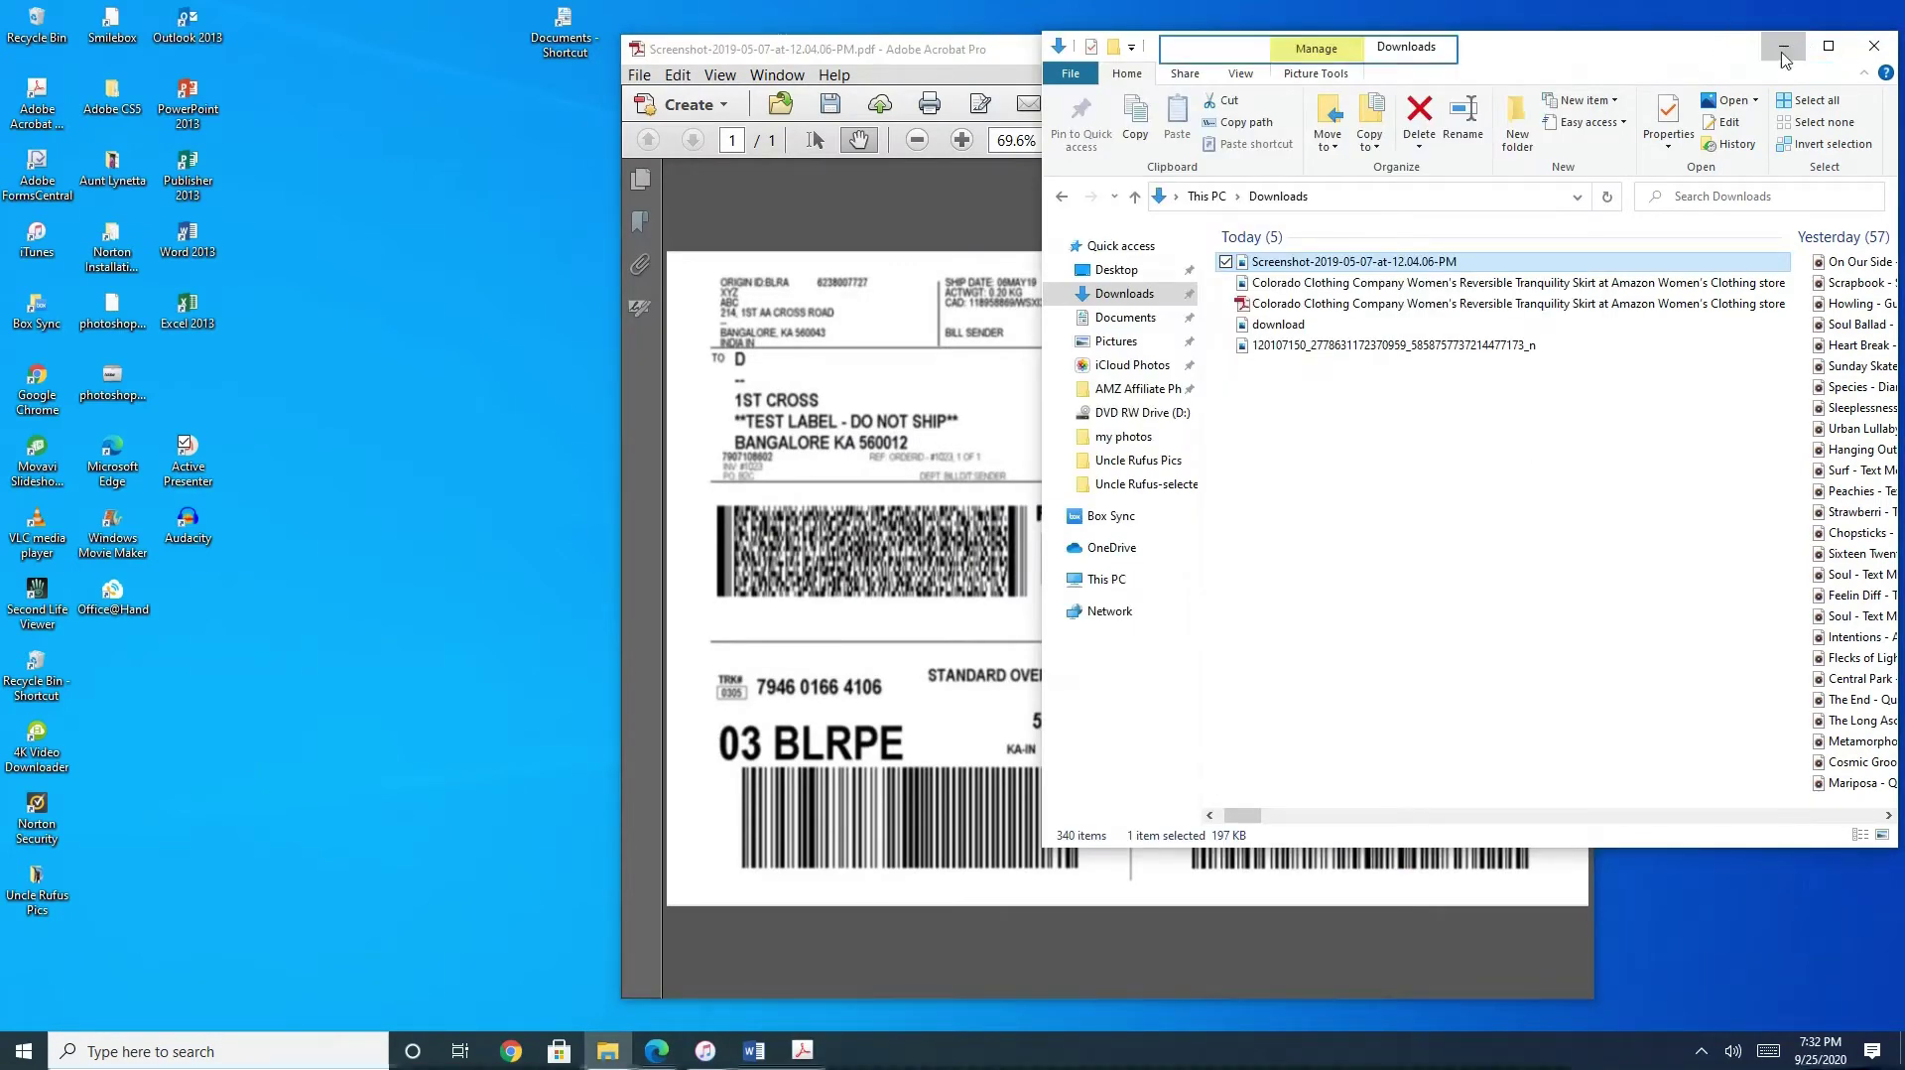
left_click(1283, 73)
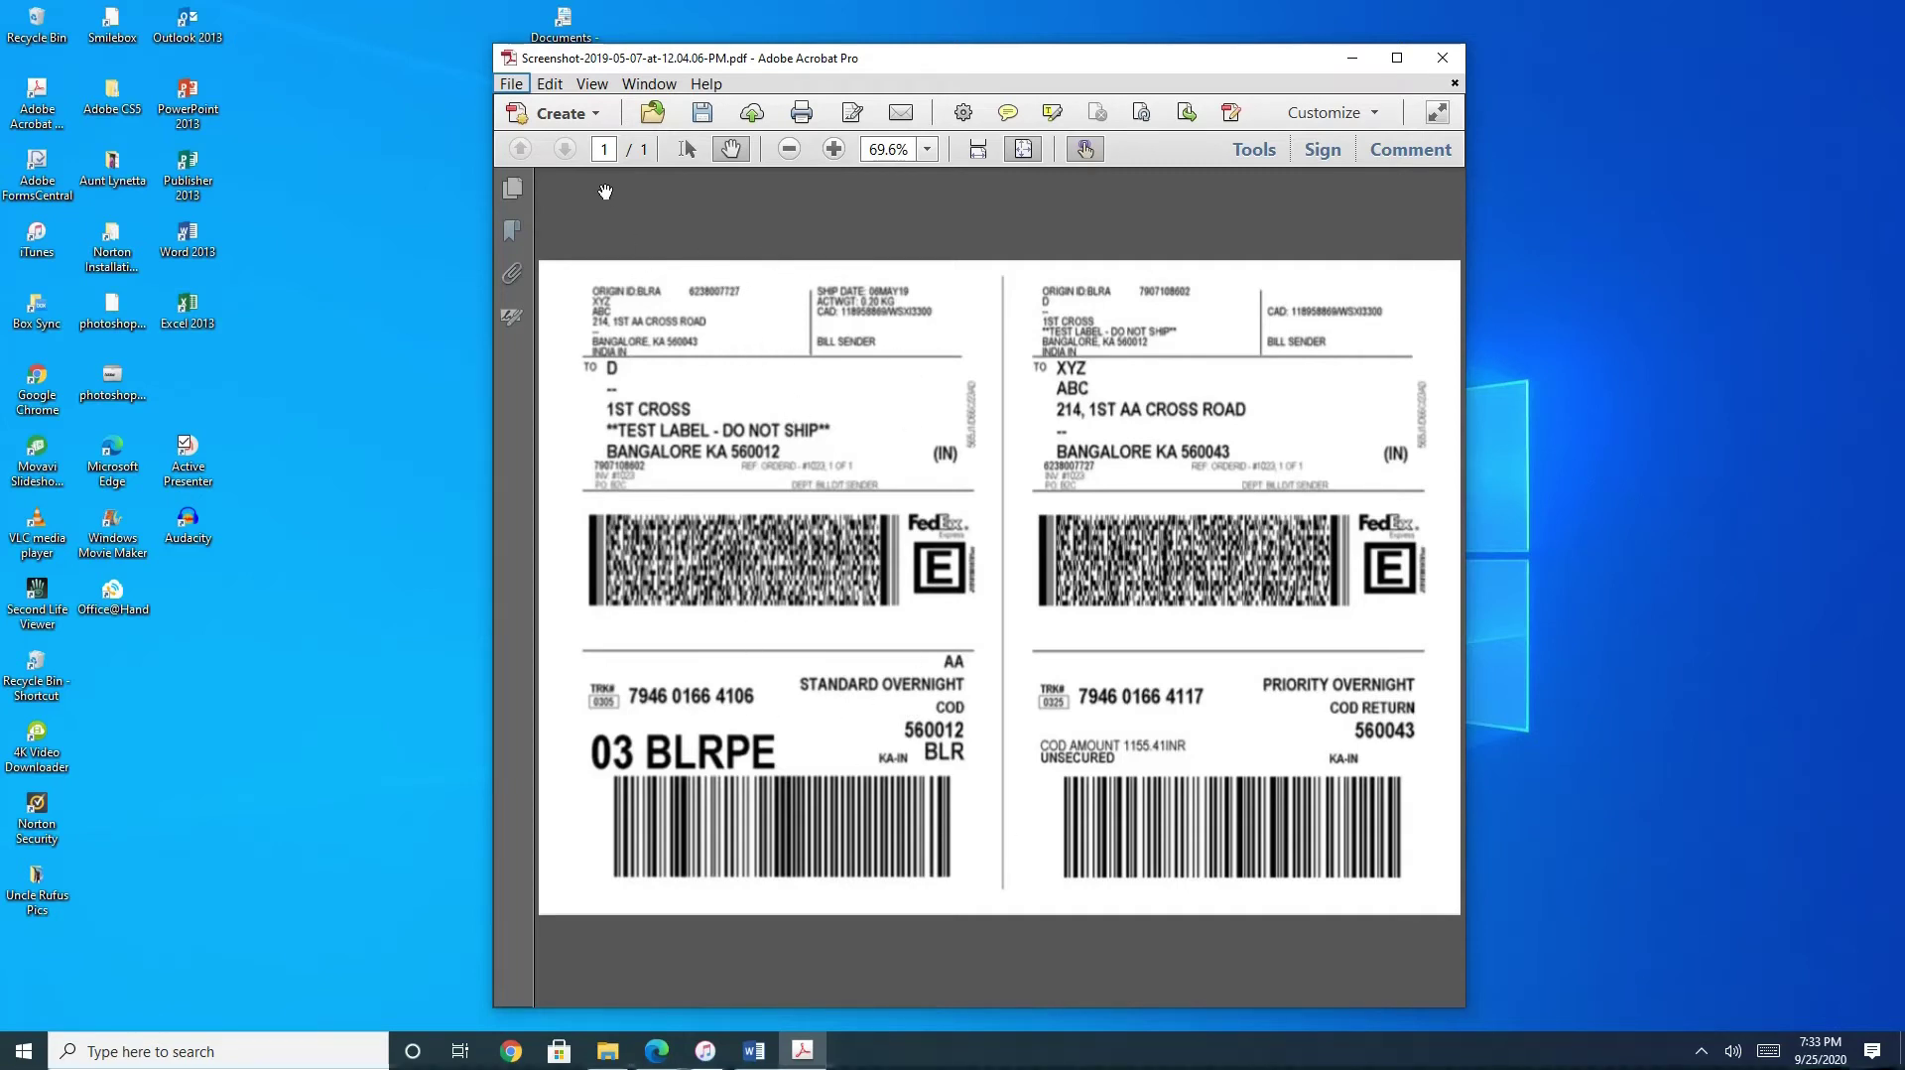
- Take a snapshot of the left label addressed to Bangalore 560012
left_click(512, 84)
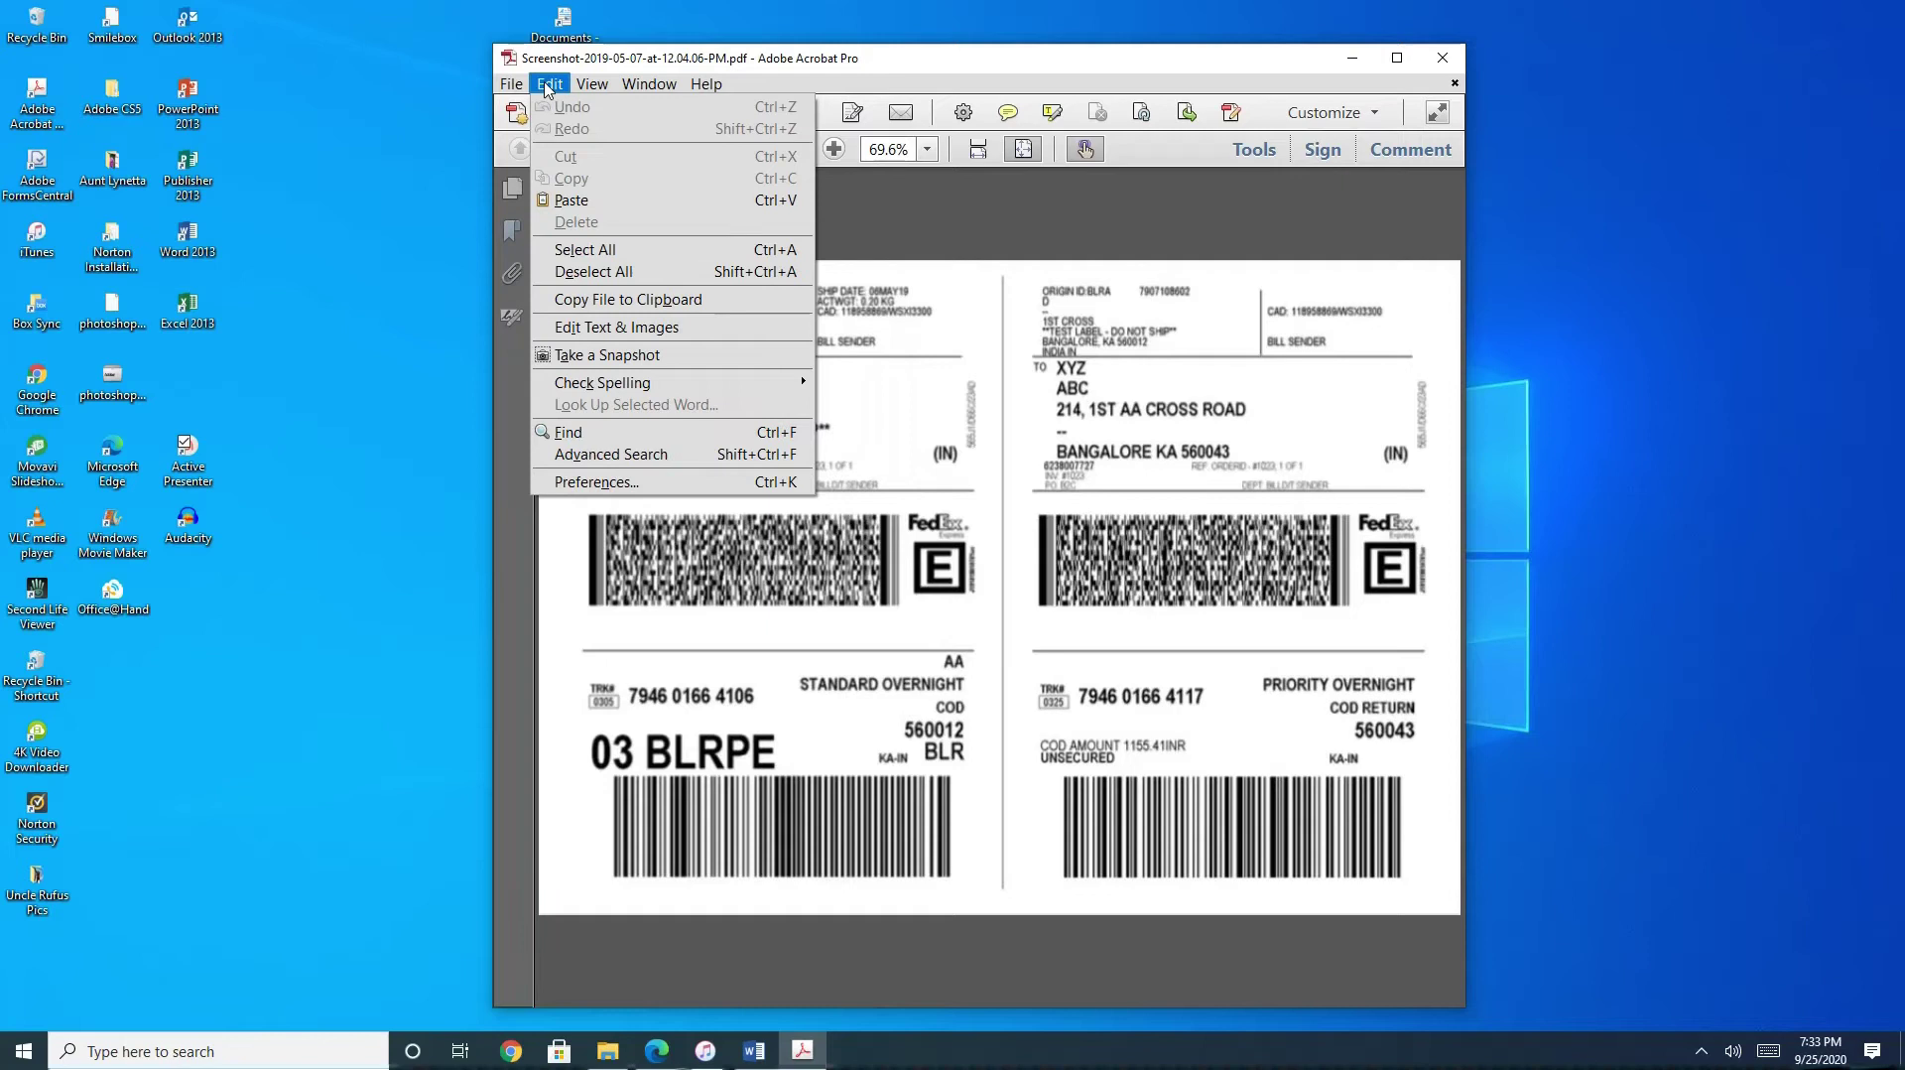
mouse_move(548, 83)
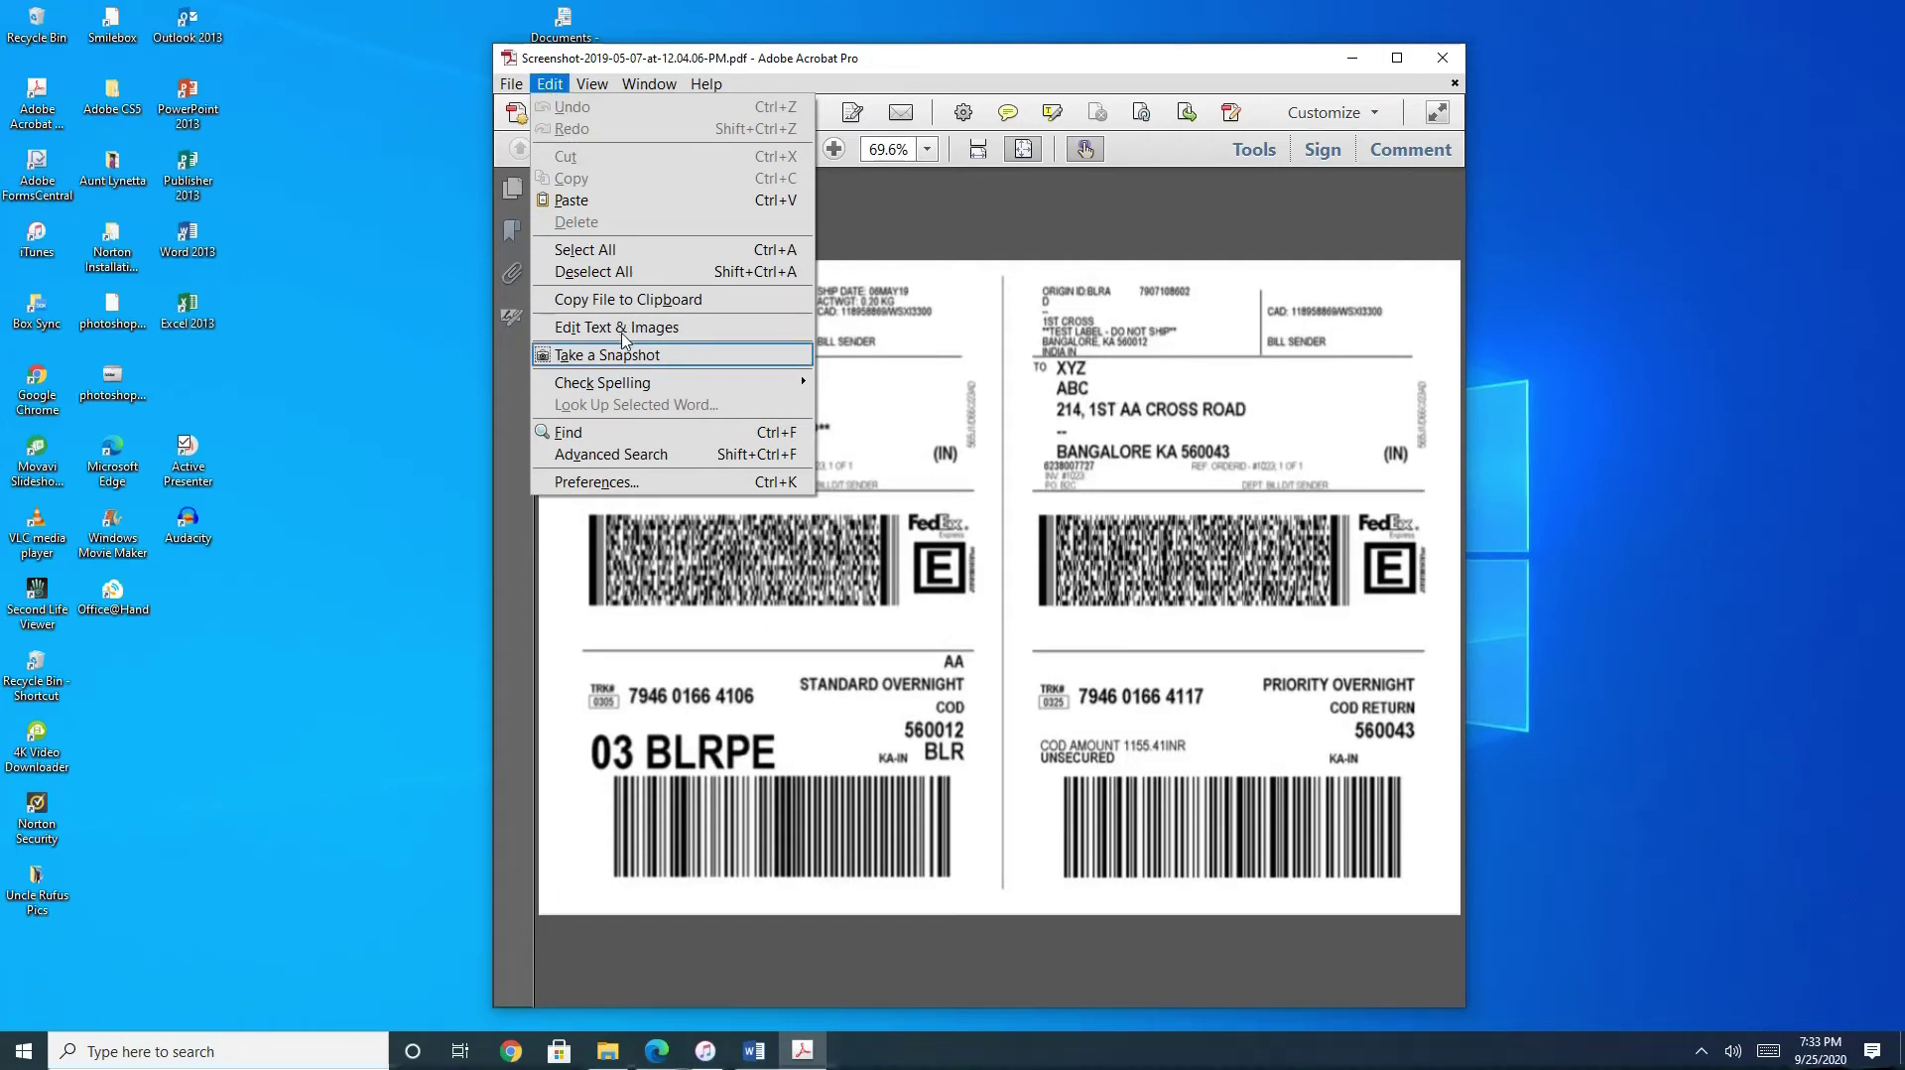
left_click(598, 359)
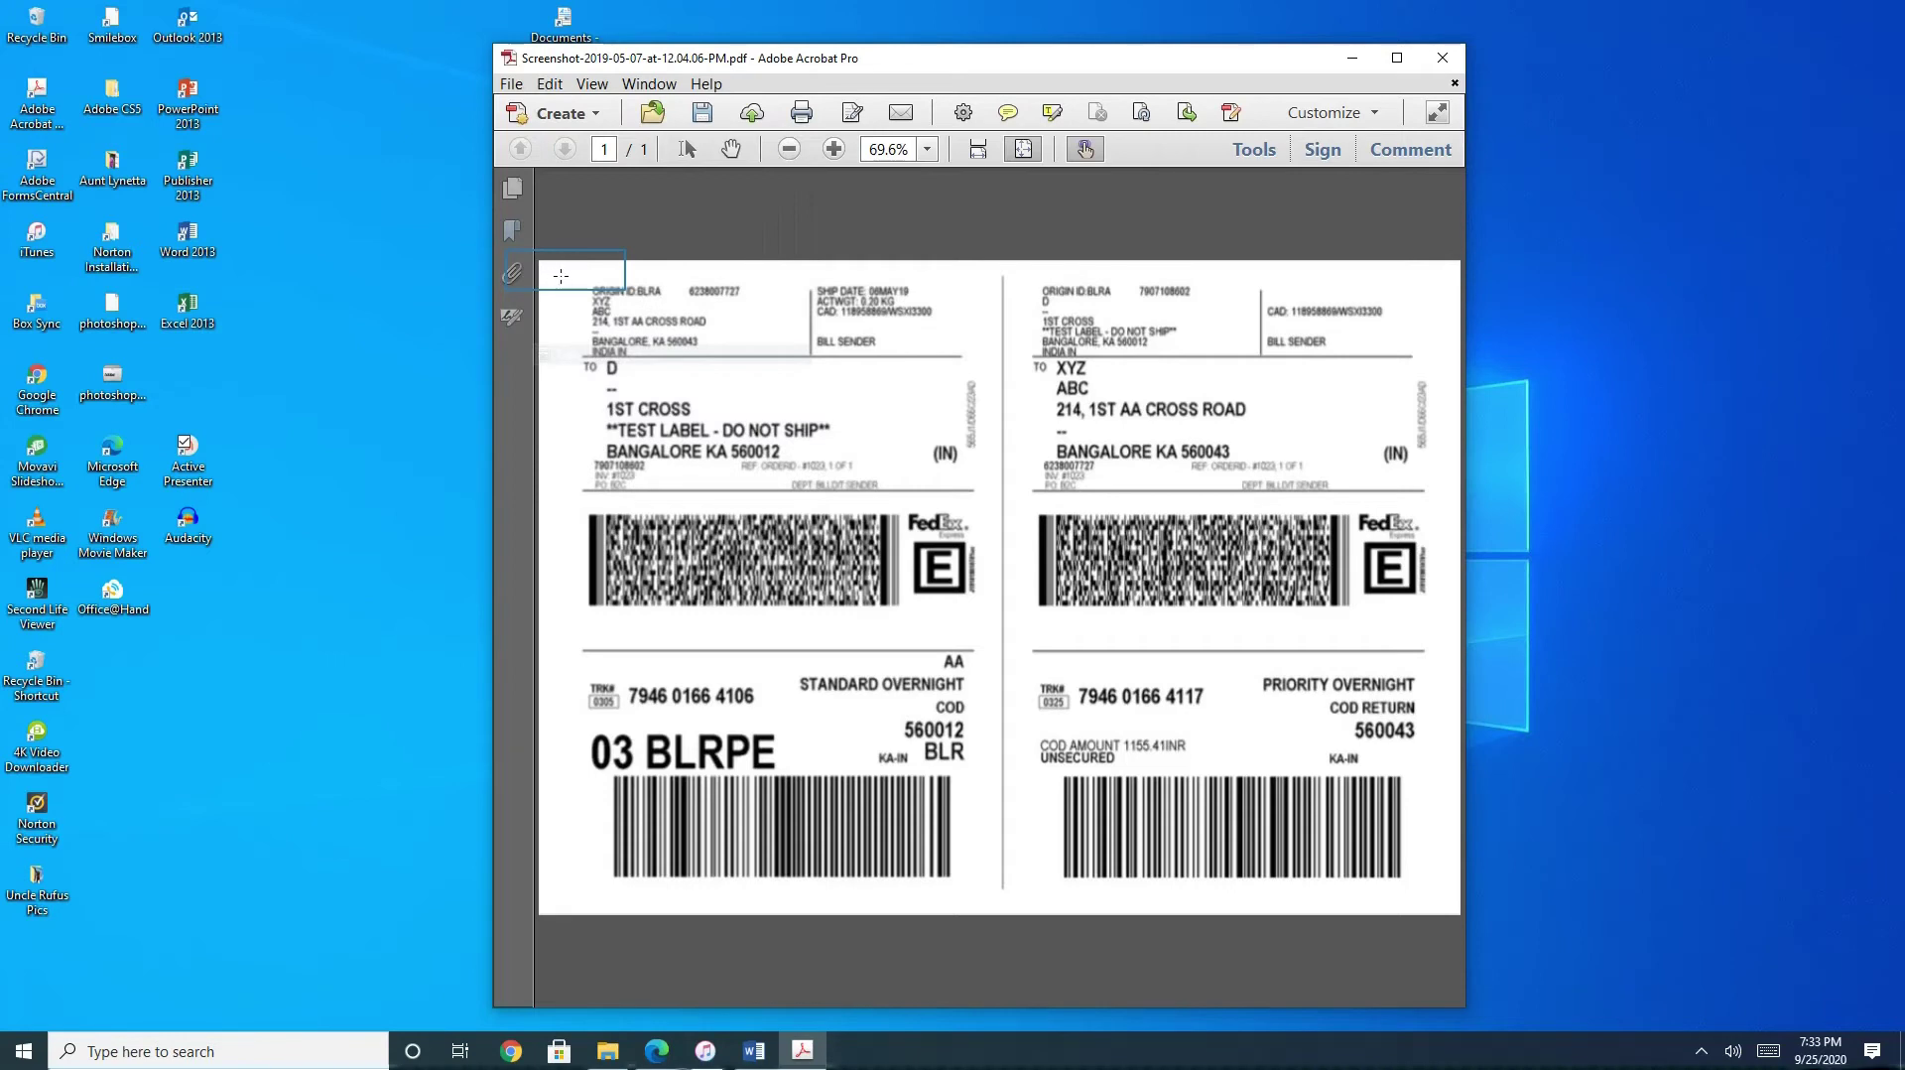
mouse_move(567, 272)
left_mouse_down()
mouse_move(1010, 865)
mouse_move(1004, 894)
left_mouse_up()
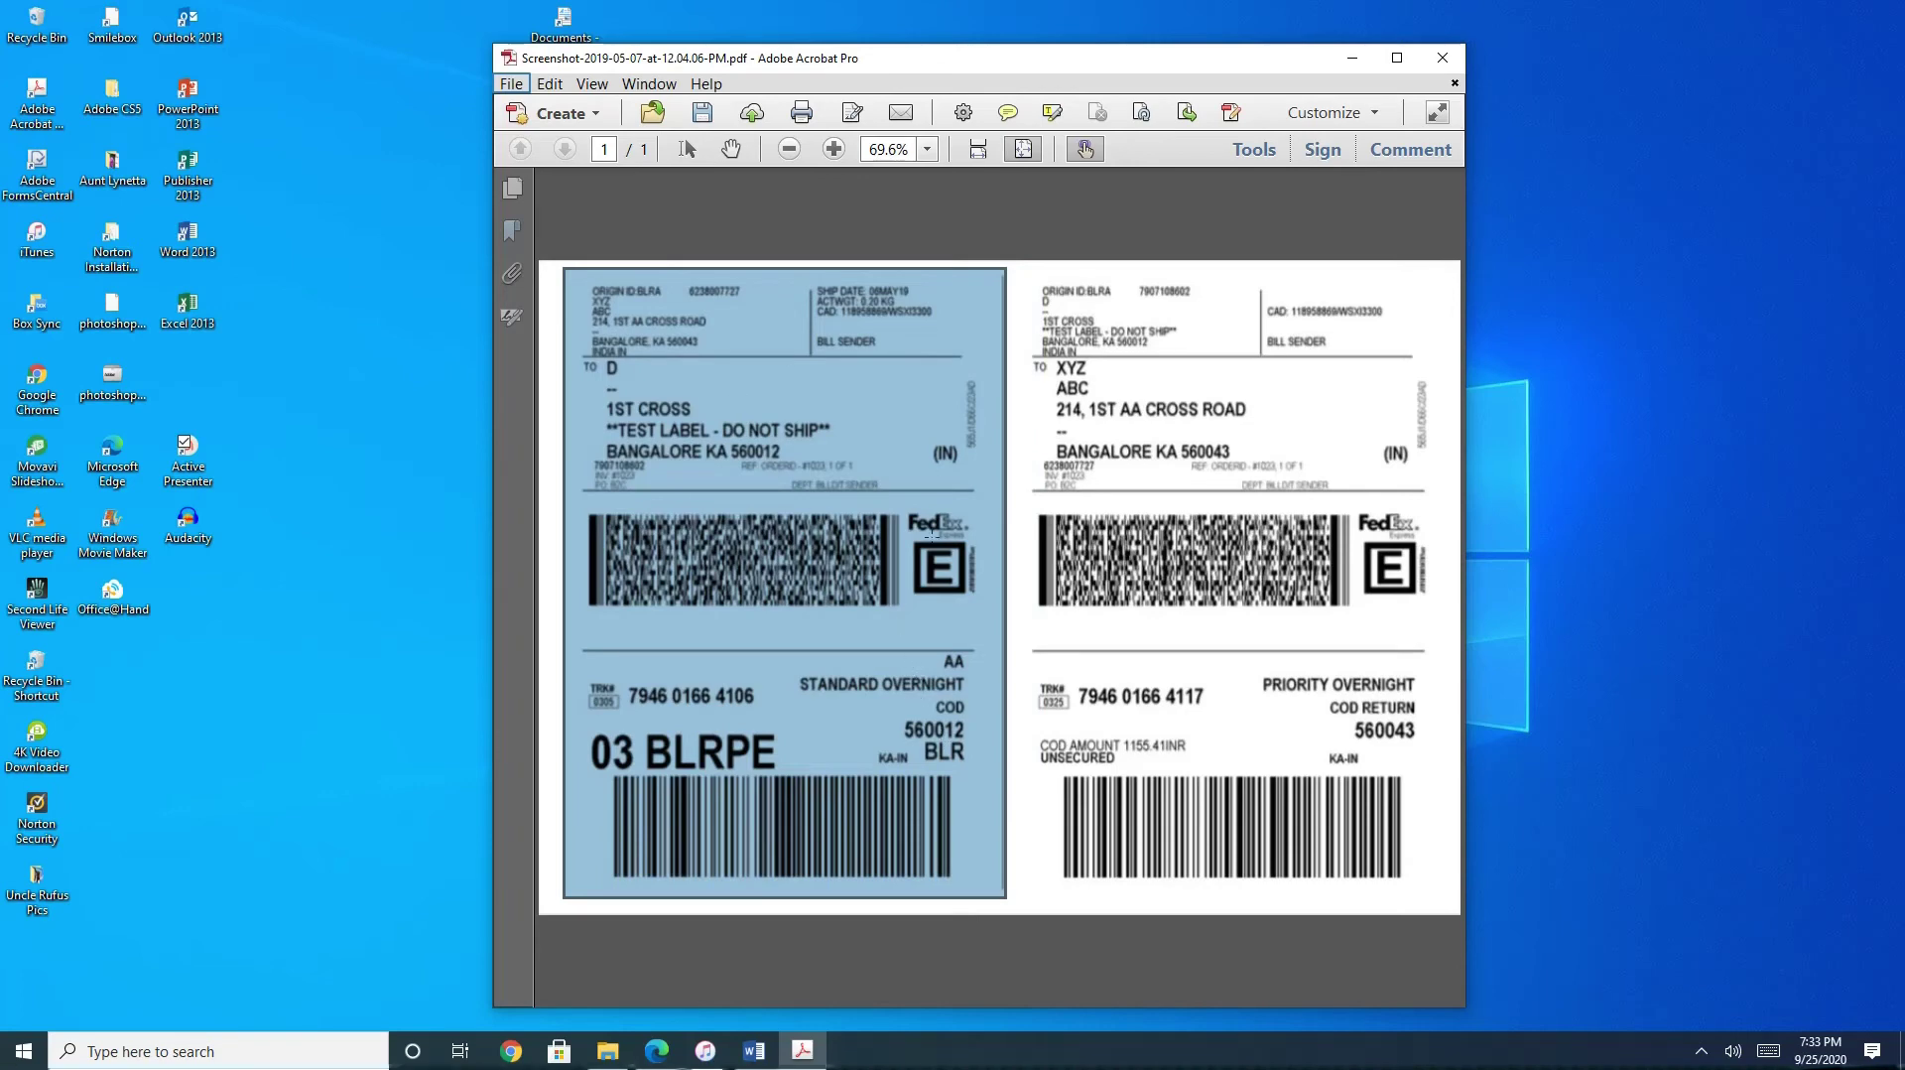
- Open File > Print for the selected label snapshot on the Label Printer
left_click(511, 84)
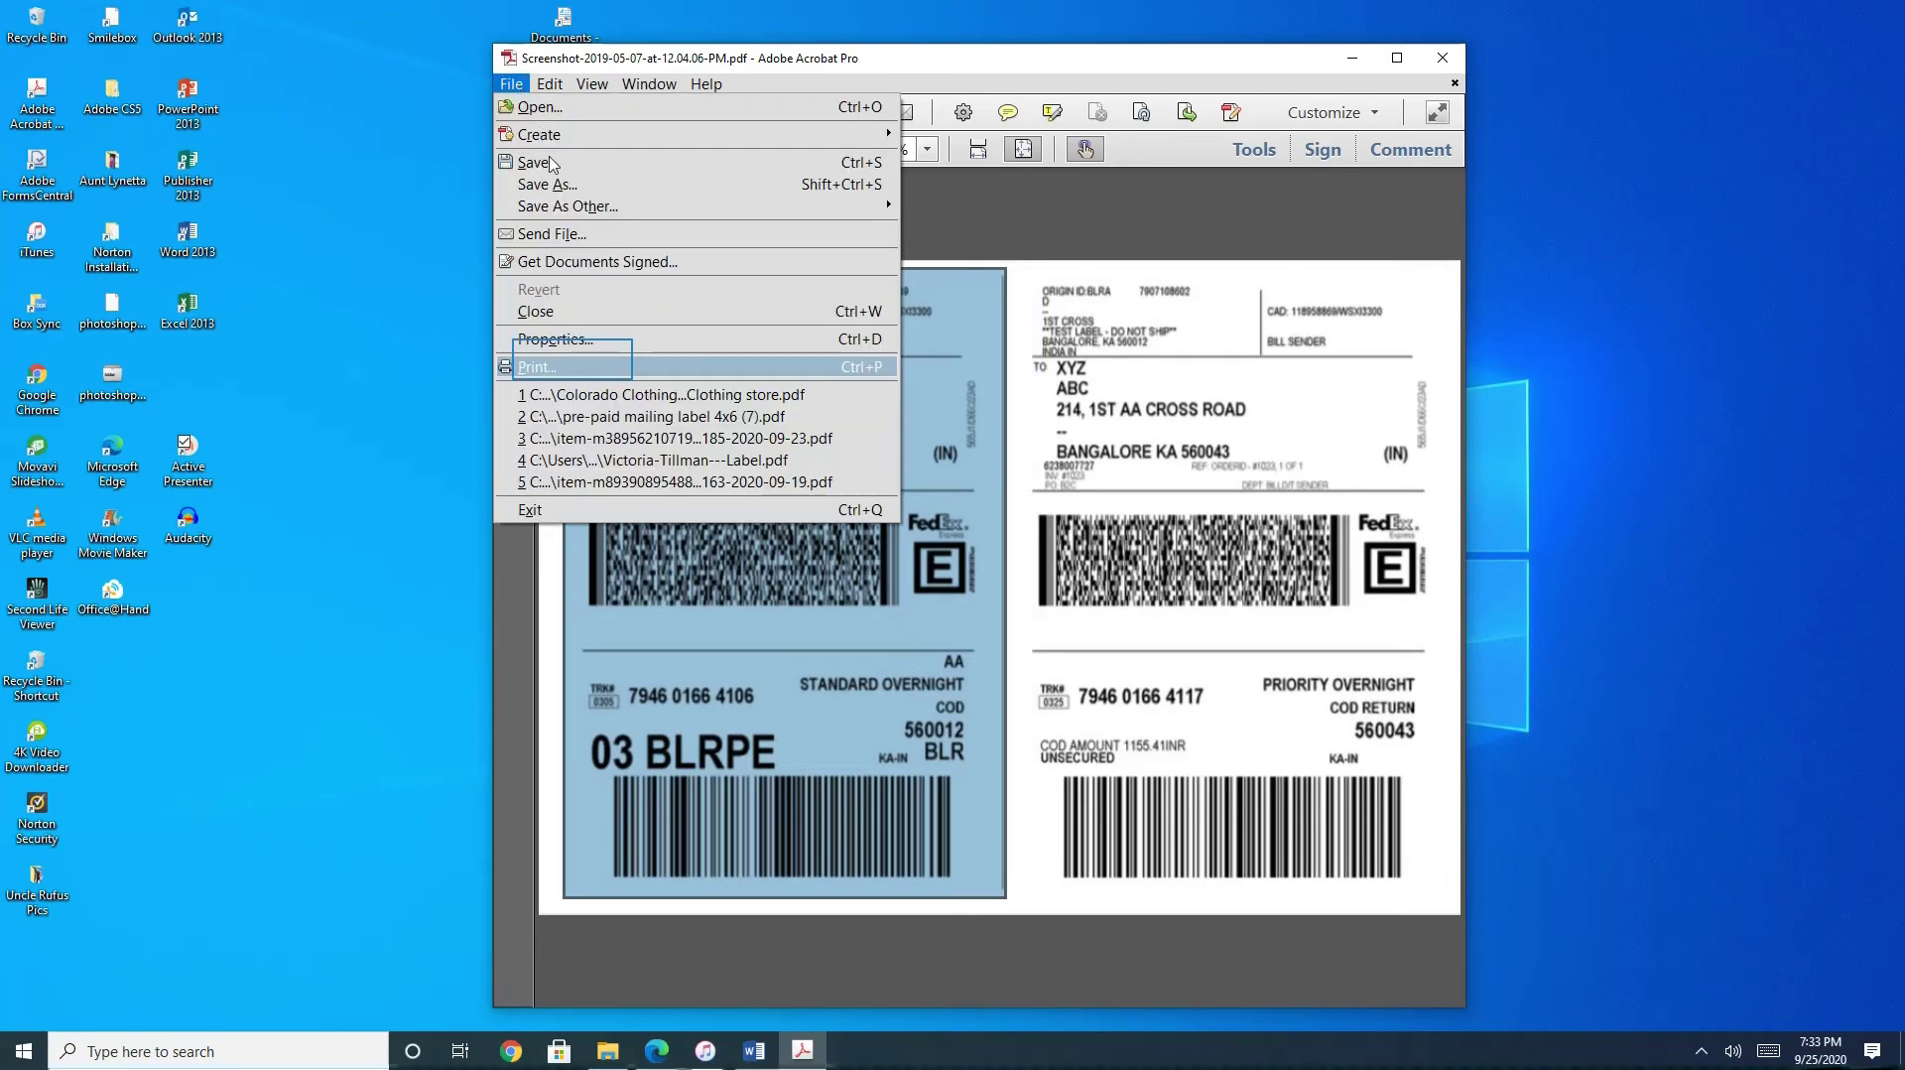
left_click(584, 368)
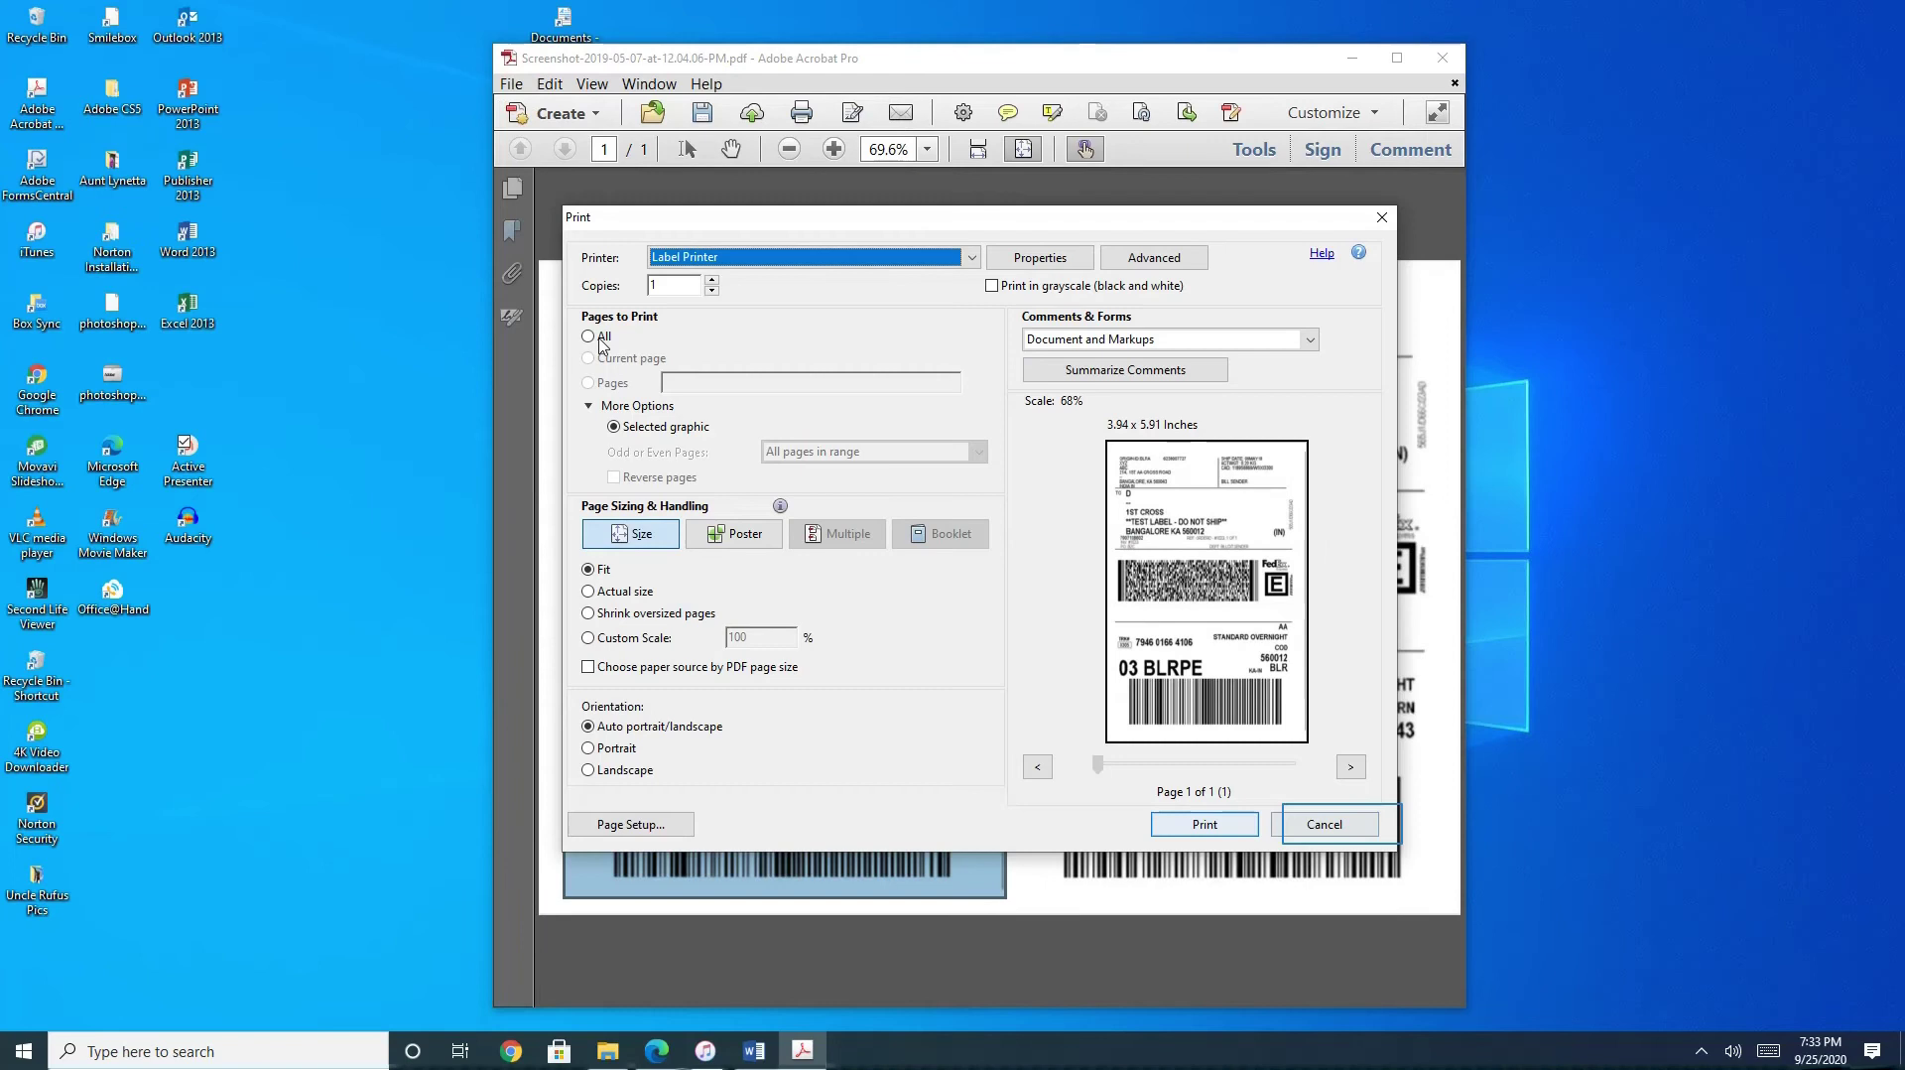